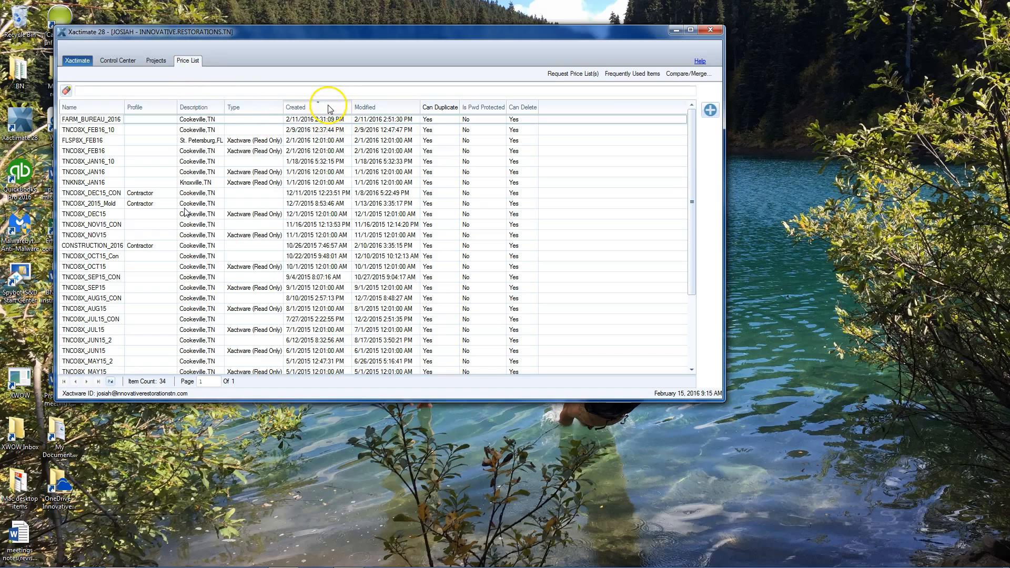
Duplicate the read-only Cookeville price list TNCO8X_FEB16 as TNCO8X_FEB16_0, copying all items.
{"action": "left_click", "coordinate": [104, 152]}
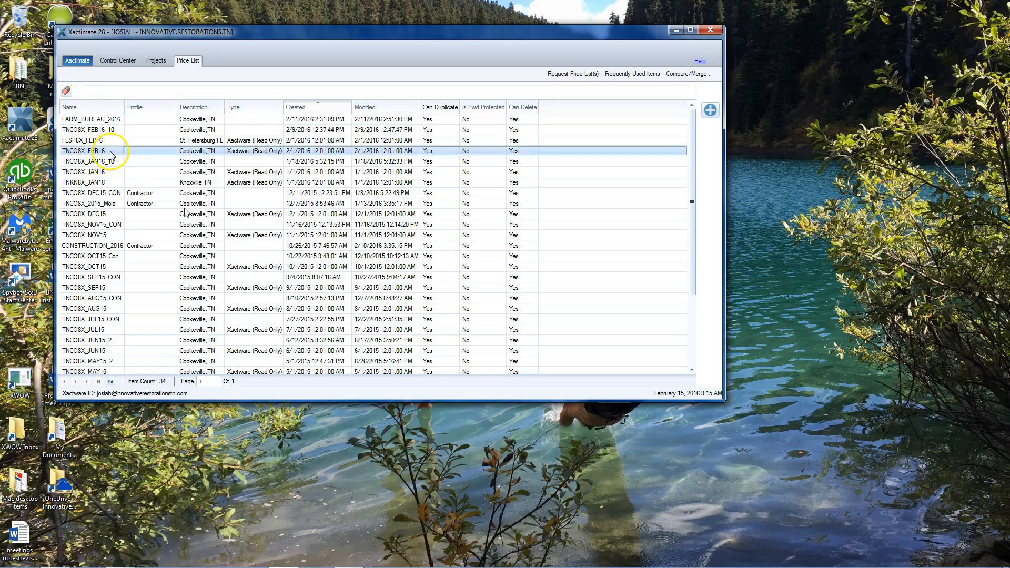
{"action": "right_click", "coordinate": [111, 152]}
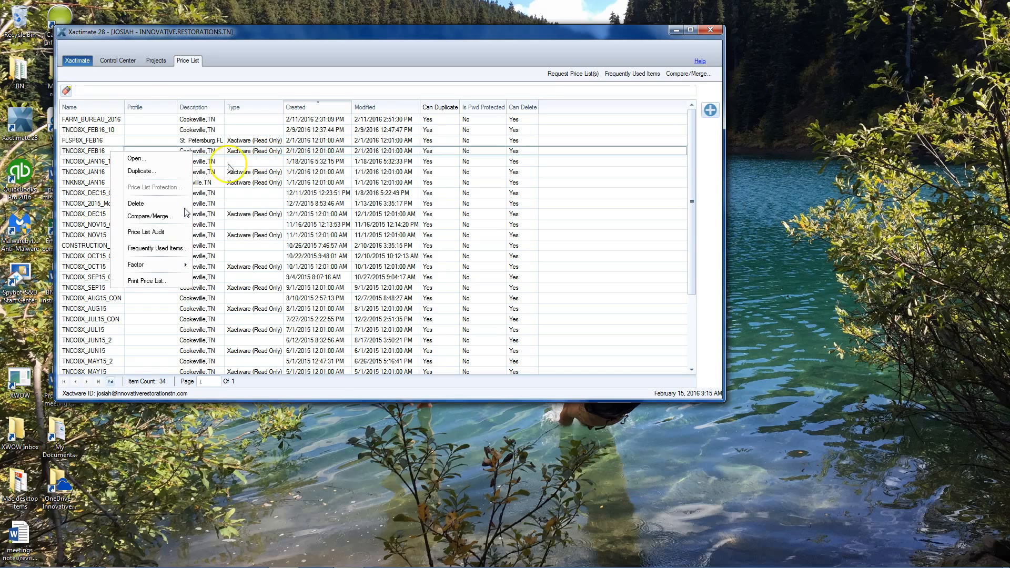
{"action": "left_click", "coordinate": [156, 173]}
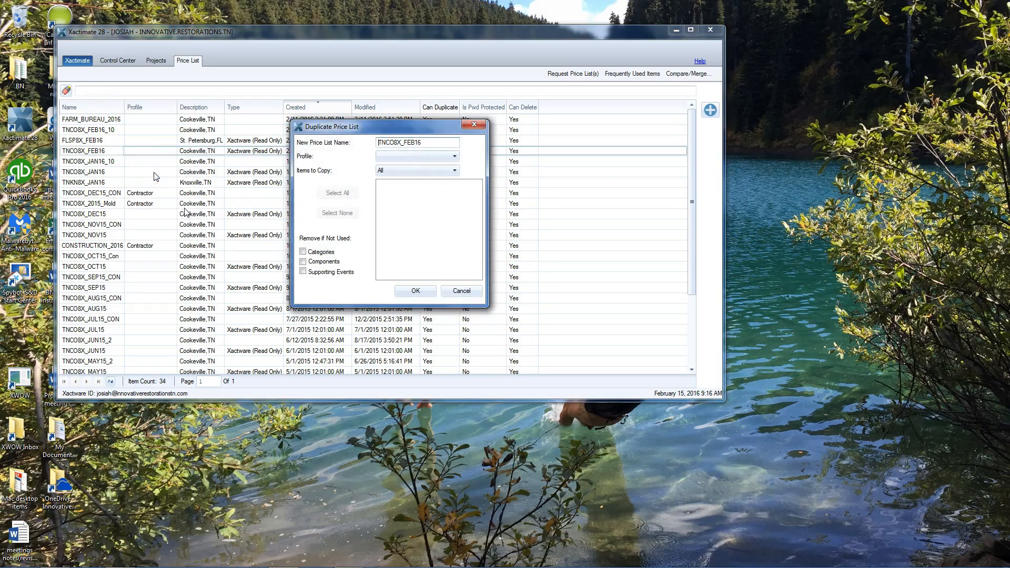
{"action": "left_click", "coordinate": [431, 144]}
{"action": "left_click", "coordinate": [427, 291]}
{"action": "left_click", "coordinate": [429, 290]}
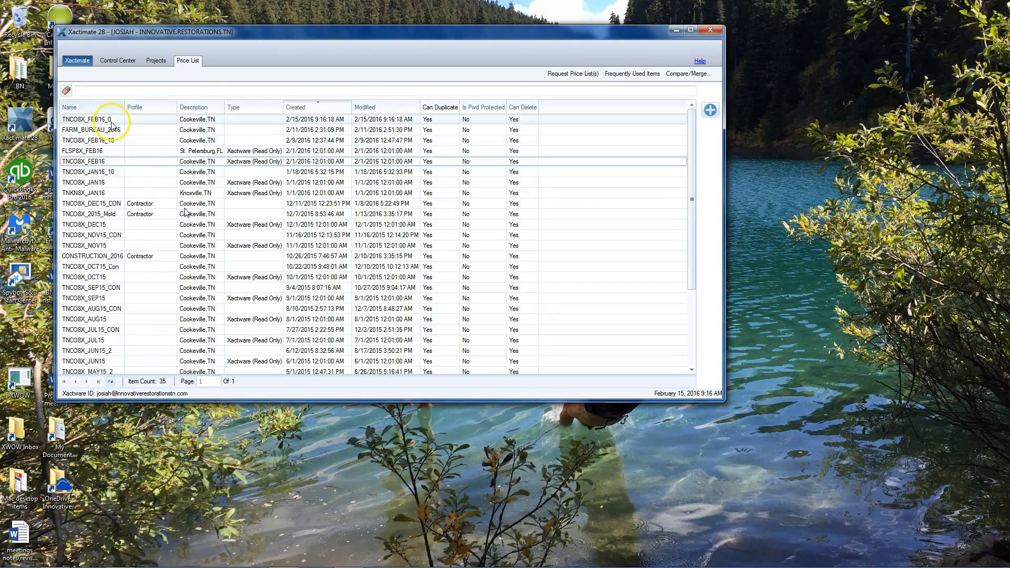
Open the TNCO8X_FEB16_0 price list for editing and show its full list of items.
{"action": "left_click", "coordinate": [112, 121]}
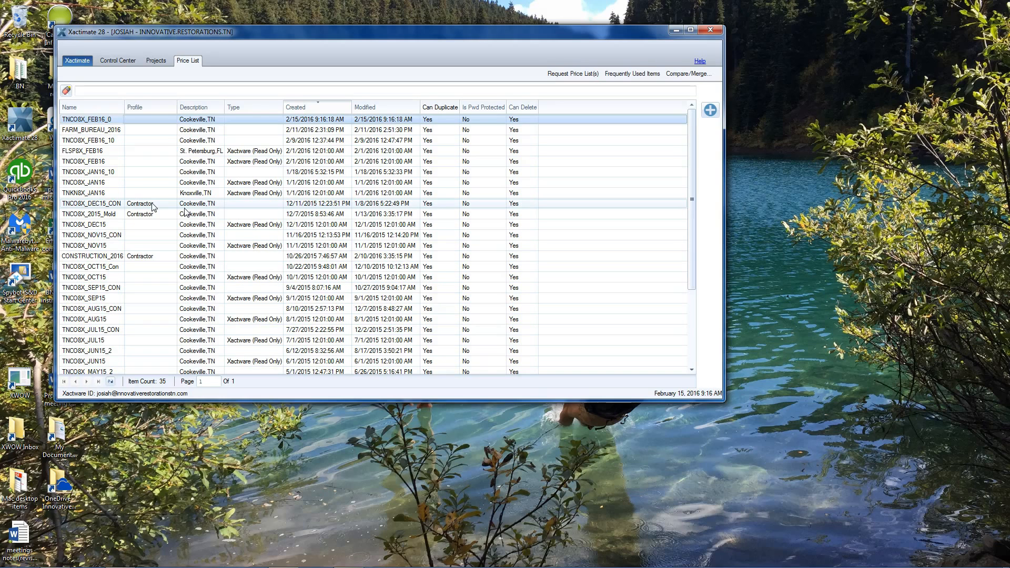
{"action": "left_click", "coordinate": [107, 124]}
{"action": "right_click", "coordinate": [107, 124]}
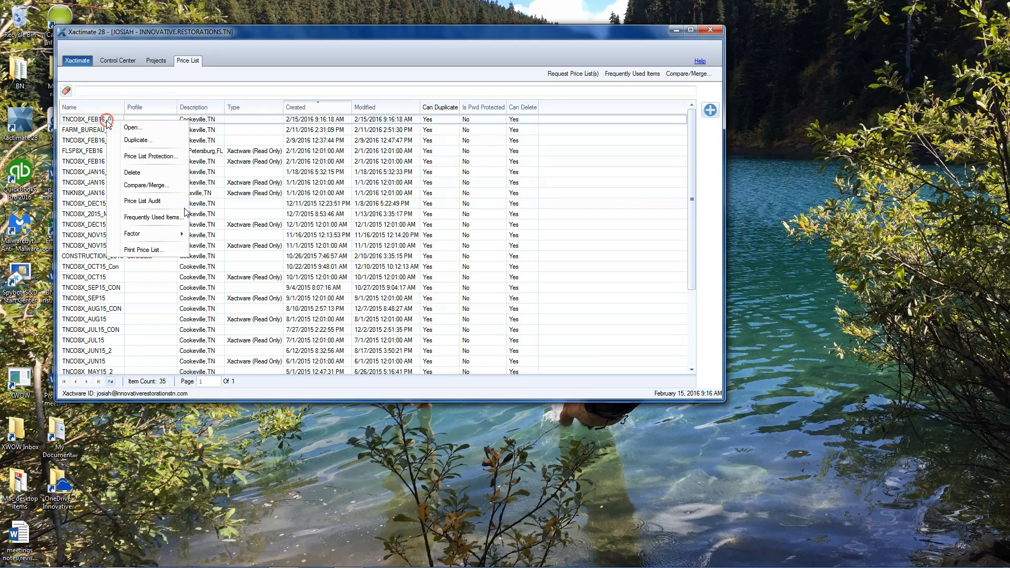
{"action": "left_click", "coordinate": [132, 129]}
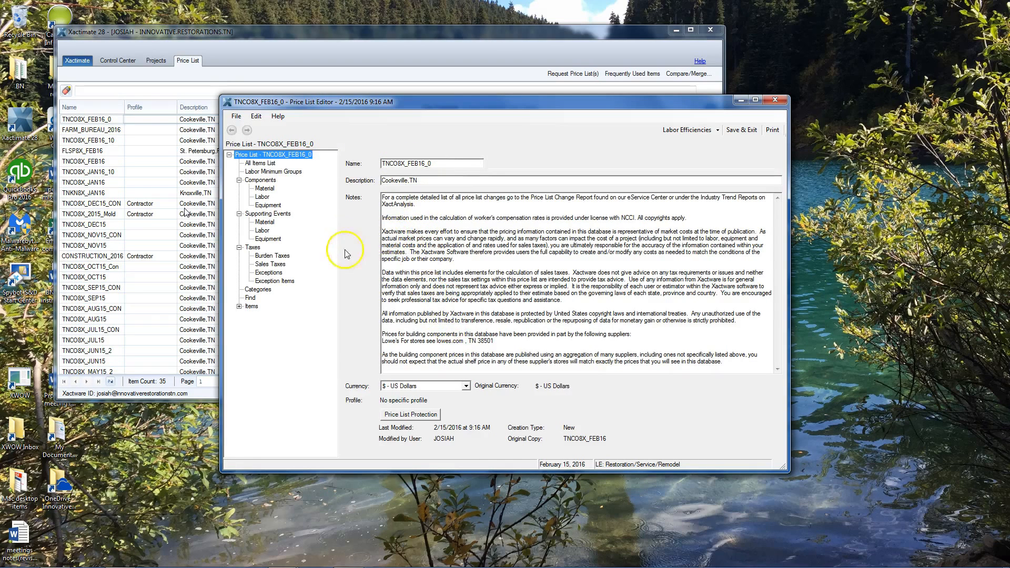
{"action": "left_click", "coordinate": [261, 163]}
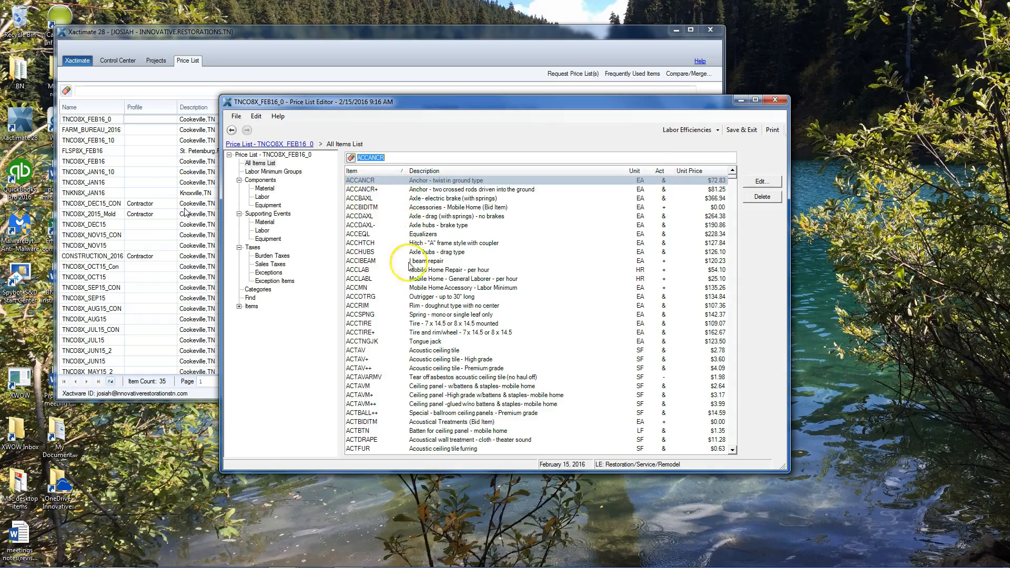
In the labor minimum groups, set the drywall labor minimum (DRYMN-A) amount to $210.00.
{"action": "left_click", "coordinate": [273, 172]}
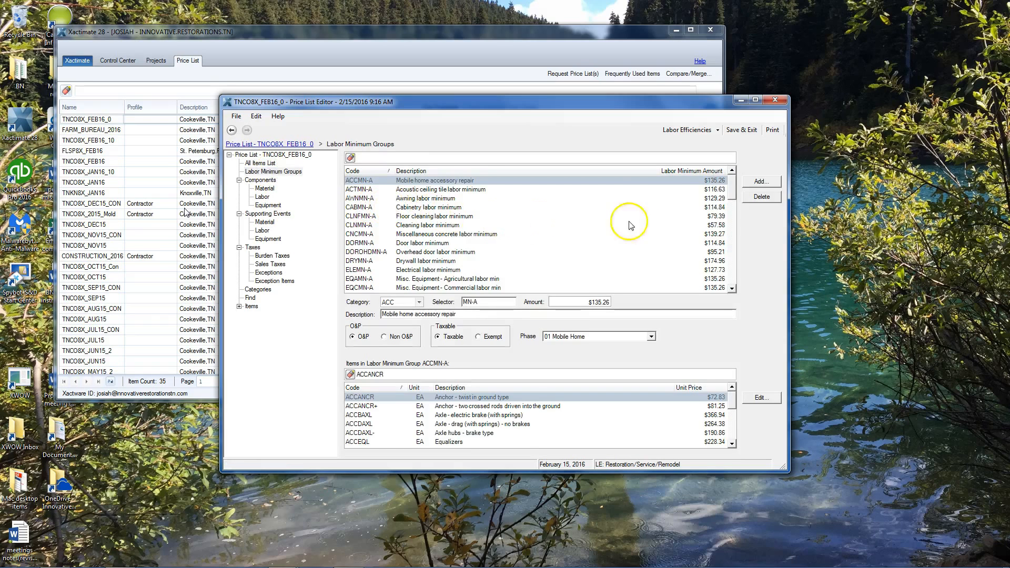
{"action": "left_click", "coordinate": [715, 261]}
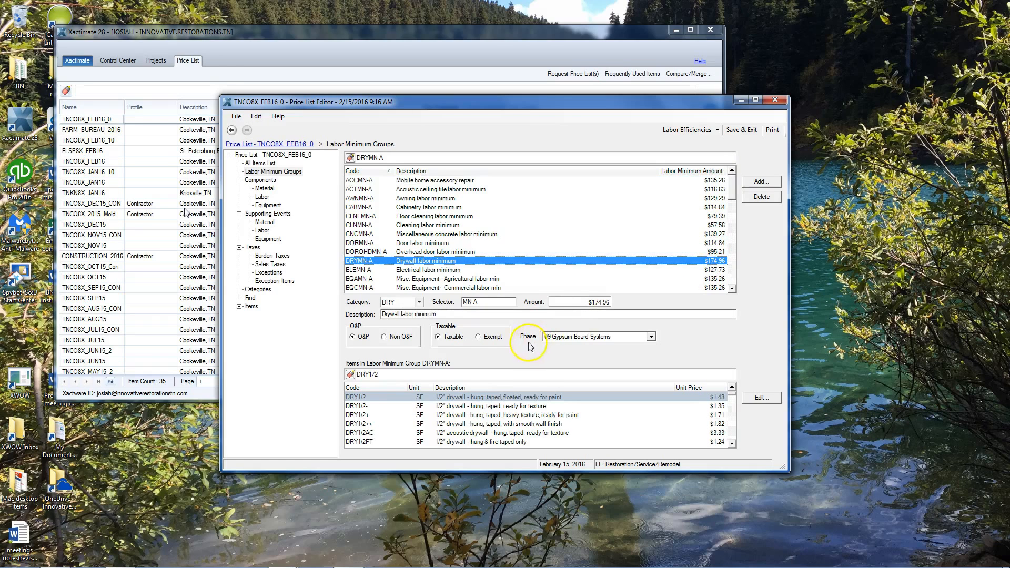
{"action": "left_click_drag", "start_coordinate": [579, 302], "coordinate": [628, 300]}
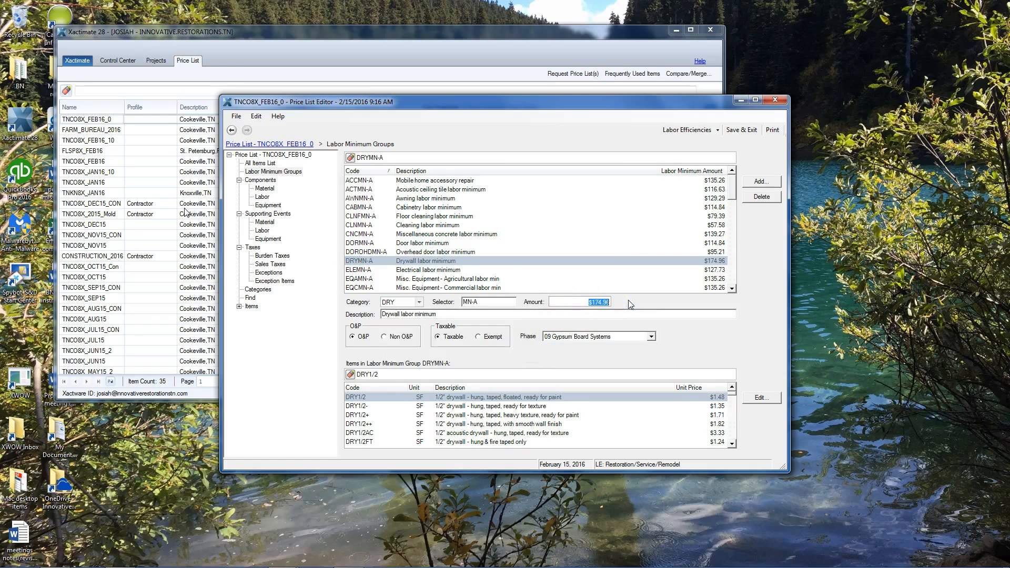
{"action": "type", "text": "210"}
Look through the remaining labor minimum groups and their amounts down to the end of the list.
{"action": "left_click", "coordinate": [733, 289]}
{"action": "left_click", "coordinate": [733, 289]}
{"action": "left_click", "coordinate": [733, 289]}
{"action": "left_click", "coordinate": [733, 289]}
{"action": "left_click", "coordinate": [733, 290]}
{"action": "left_click", "coordinate": [733, 290]}
{"action": "left_click", "coordinate": [733, 289]}
{"action": "left_click", "coordinate": [734, 289]}
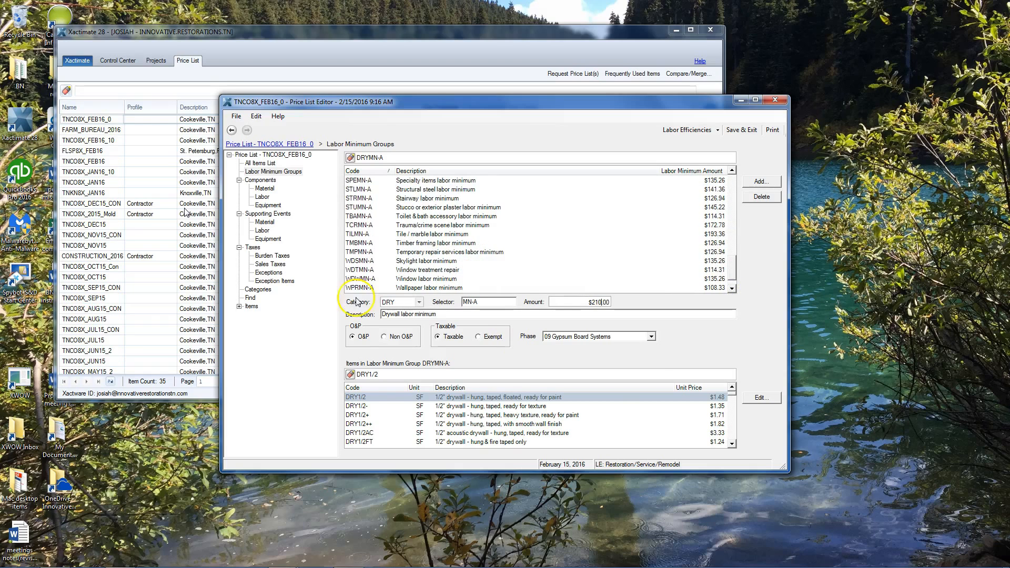
Examine the material components and their prices in the plumbing section of the price list.
{"action": "left_click", "coordinate": [265, 189]}
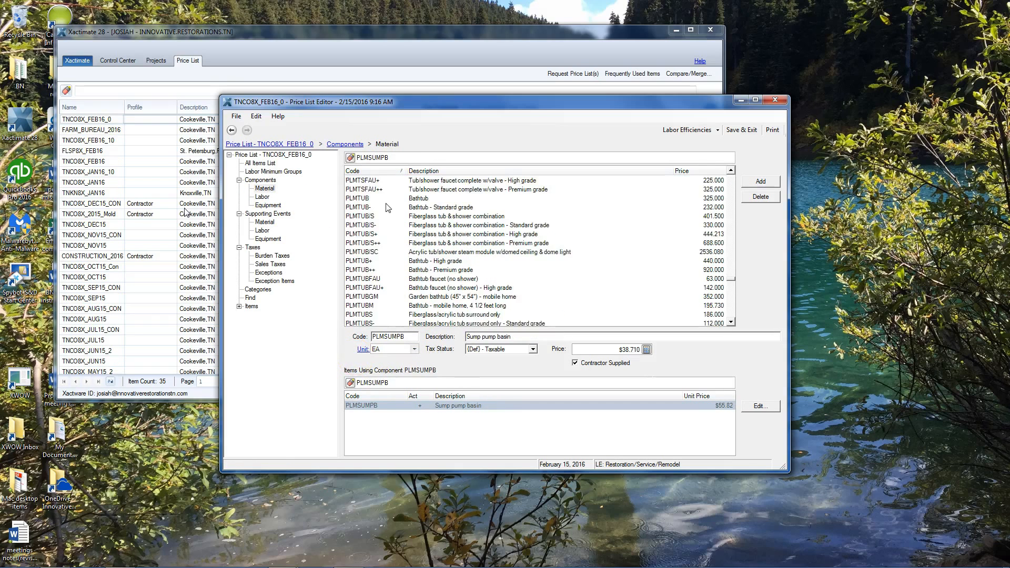
{"action": "scroll", "coordinate": [389, 208], "scroll_direction": "down", "scroll_amount": 9}
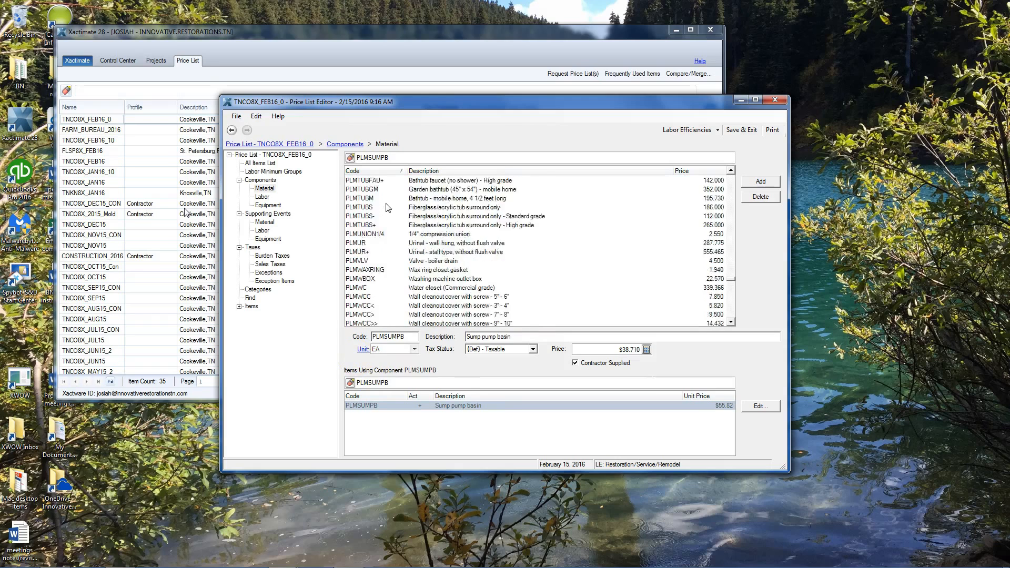
{"action": "scroll", "coordinate": [389, 207], "scroll_direction": "down", "scroll_amount": 3}
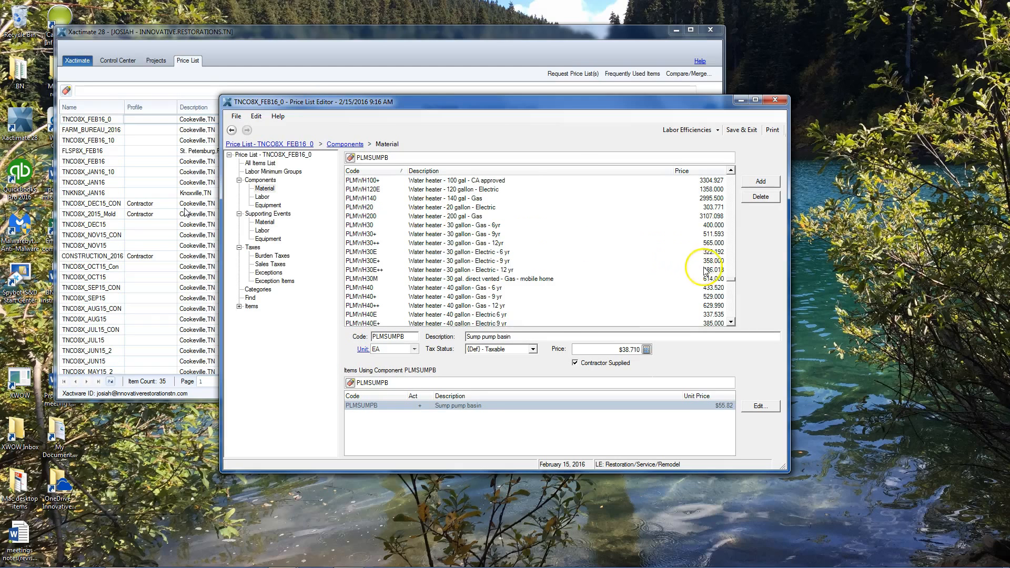
{"action": "scroll", "coordinate": [708, 218], "scroll_direction": "up", "scroll_amount": 12}
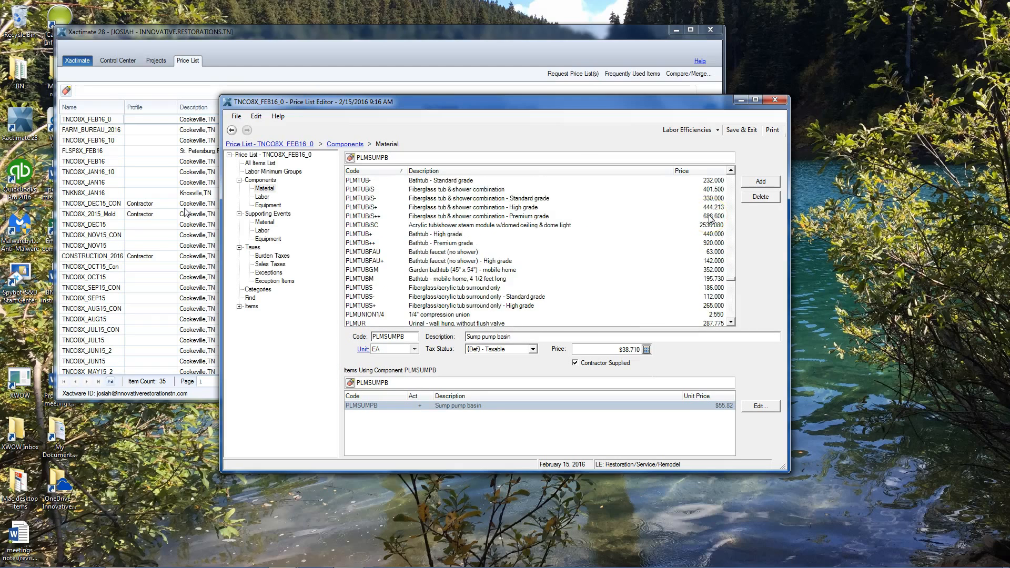
{"action": "scroll", "coordinate": [710, 218], "scroll_direction": "up", "scroll_amount": 12}
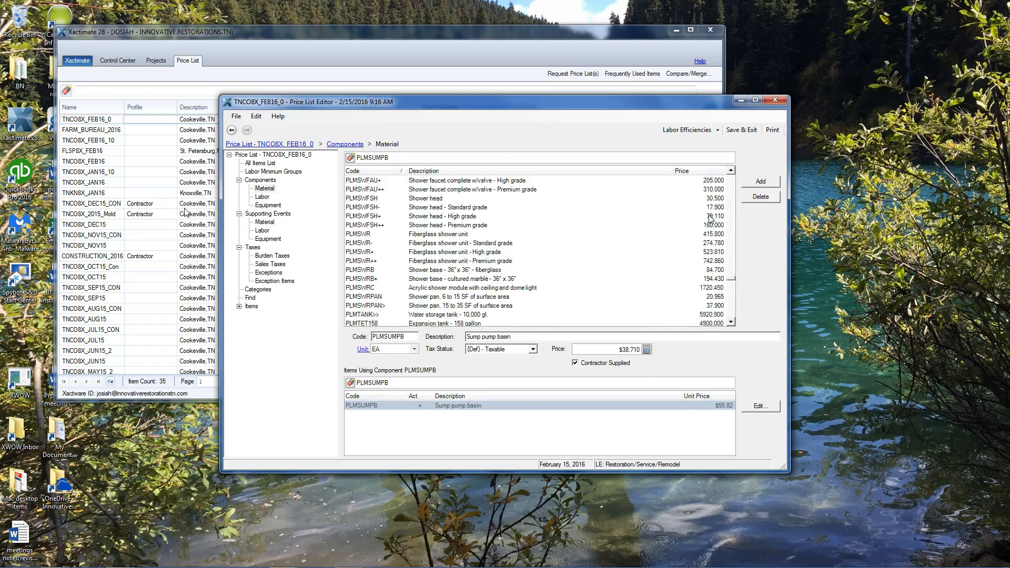
{"action": "scroll", "coordinate": [710, 219], "scroll_direction": "up", "scroll_amount": 12}
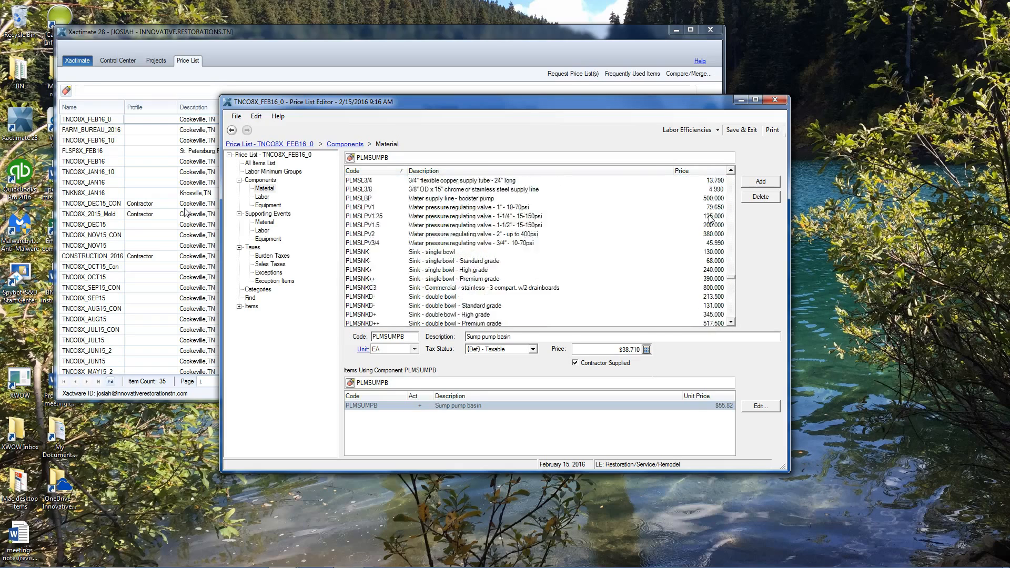
{"action": "scroll", "coordinate": [710, 218], "scroll_direction": "up", "scroll_amount": 6}
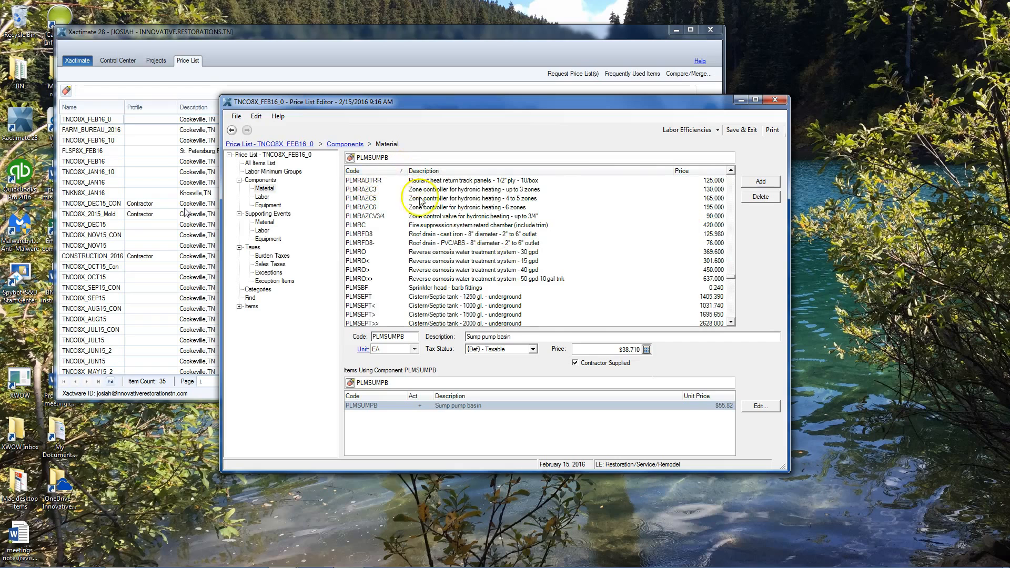
{"action": "scroll", "coordinate": [623, 234], "scroll_direction": "up", "scroll_amount": 10}
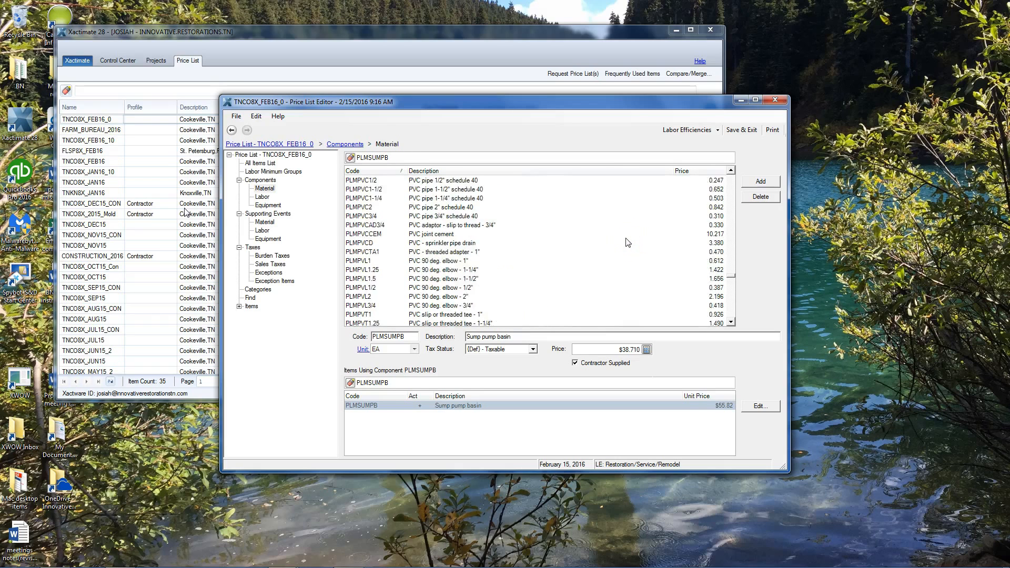
In the labor components, set the worker's wage for the finish, trim/cabinet carpenter (CARP-FNC) to $21.00.
{"action": "left_click", "coordinate": [262, 197]}
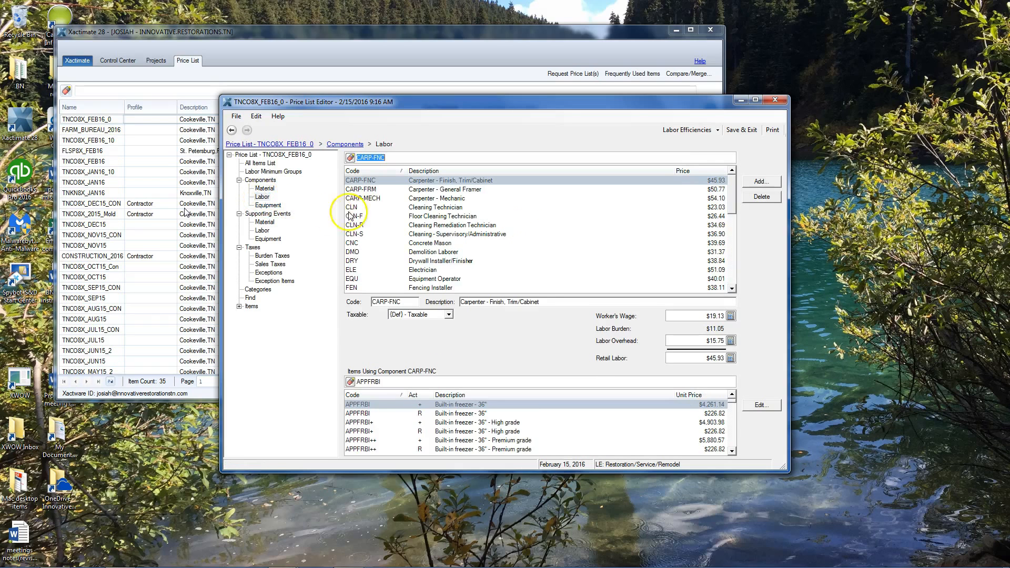
{"action": "left_click", "coordinate": [542, 181]}
{"action": "left_click", "coordinate": [694, 315]}
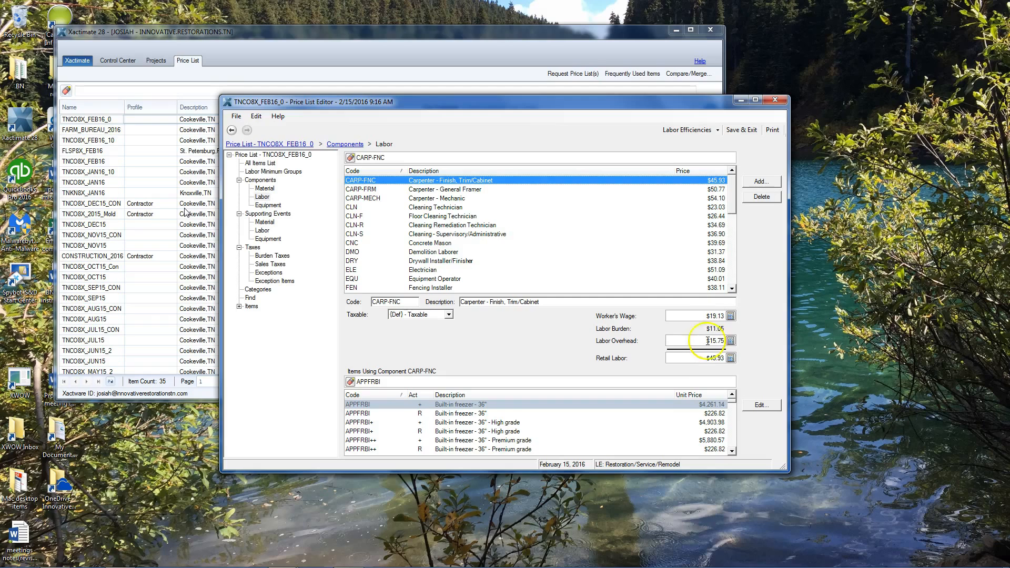
{"action": "left_click", "coordinate": [725, 341]}
{"action": "left_click_drag", "start_coordinate": [724, 341], "coordinate": [705, 341]}
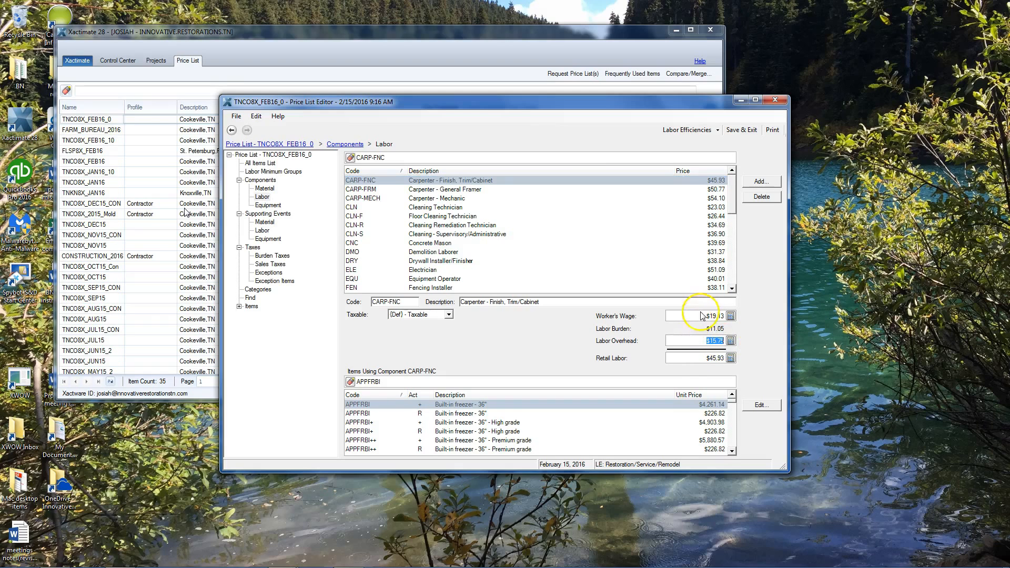
{"action": "left_click_drag", "start_coordinate": [724, 316], "coordinate": [700, 314]}
{"action": "type", "text": "21"}
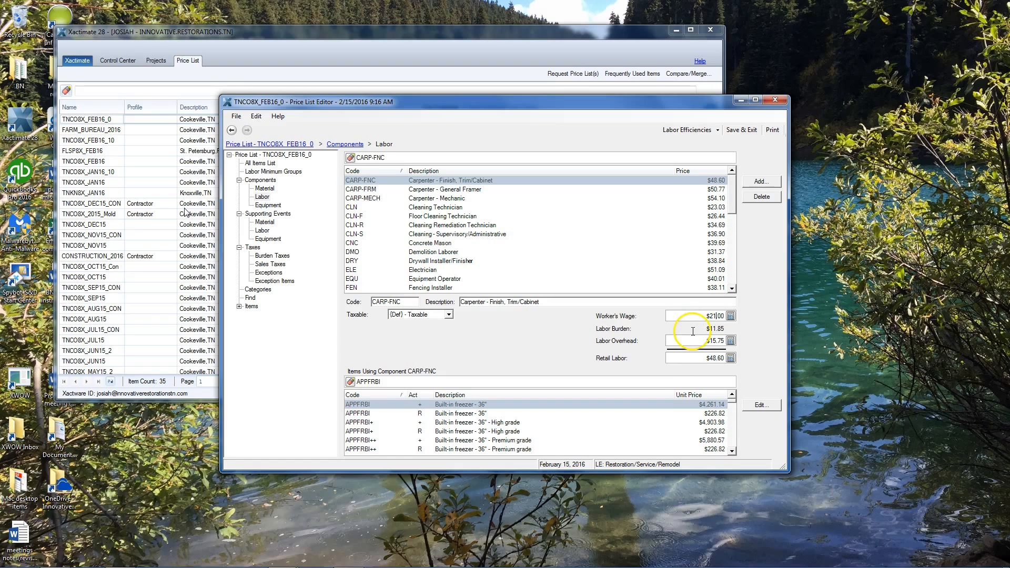
Set the finish carpenter's retail labor rate to $75, and save and close the price list.
{"action": "left_click_drag", "start_coordinate": [694, 330], "coordinate": [736, 335]}
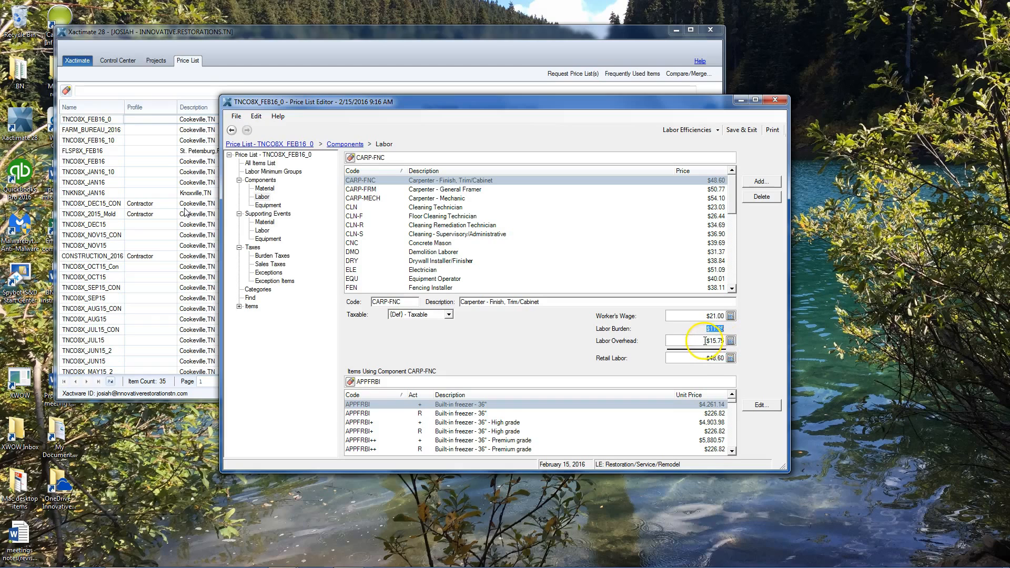
{"action": "left_click", "coordinate": [699, 360]}
{"action": "type", "text": "75"}
{"action": "left_click", "coordinate": [717, 340]}
{"action": "left_click", "coordinate": [747, 135]}
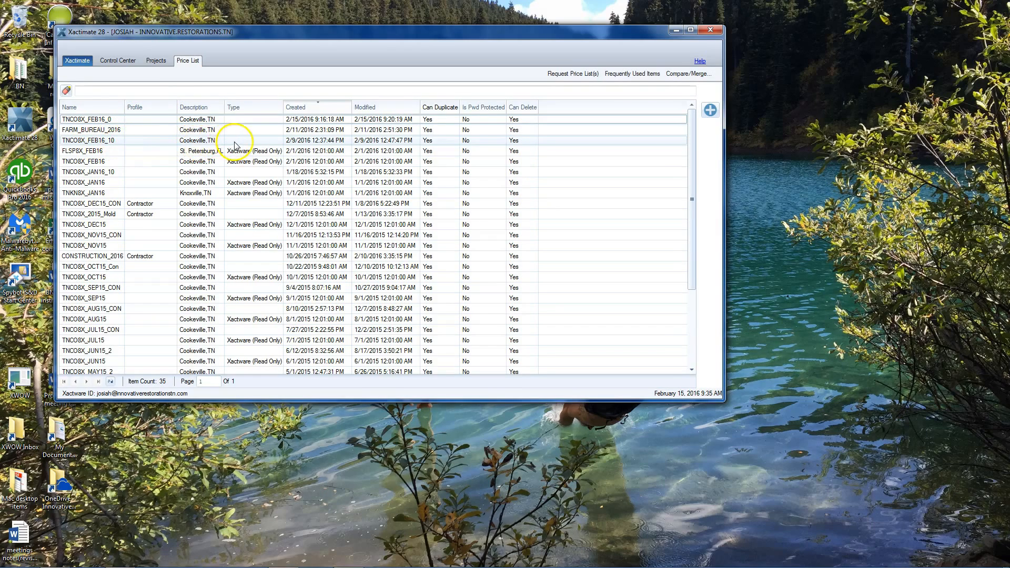
Duplicate the TNCO8X_FEB16 price list as TNCO8X_FEB16_12, leaving the profile blank and copying all items.
{"action": "right_click", "coordinate": [108, 164]}
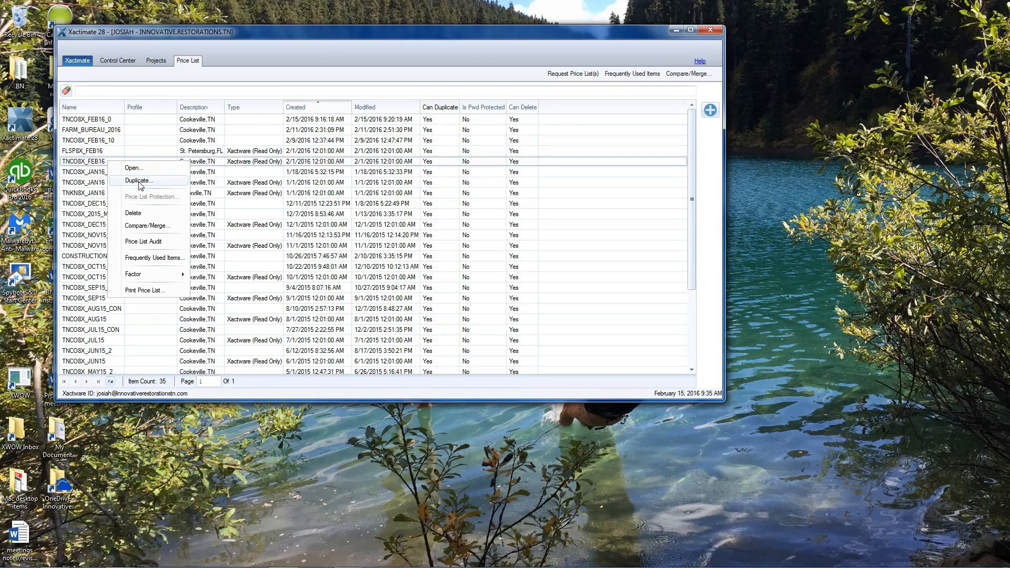
{"action": "left_click", "coordinate": [140, 181]}
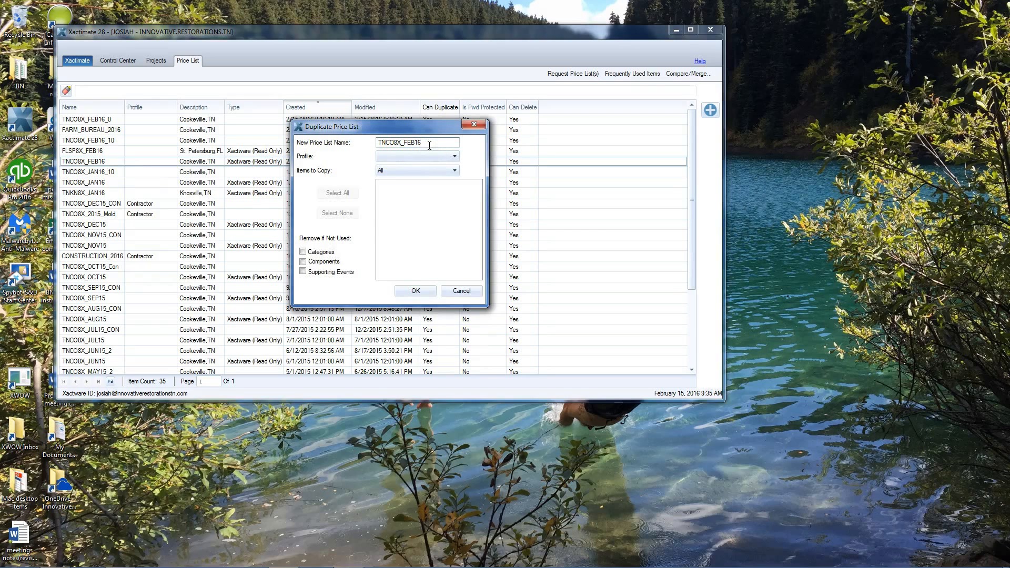
{"action": "type", "text": "_12"}
{"action": "left_click", "coordinate": [431, 156]}
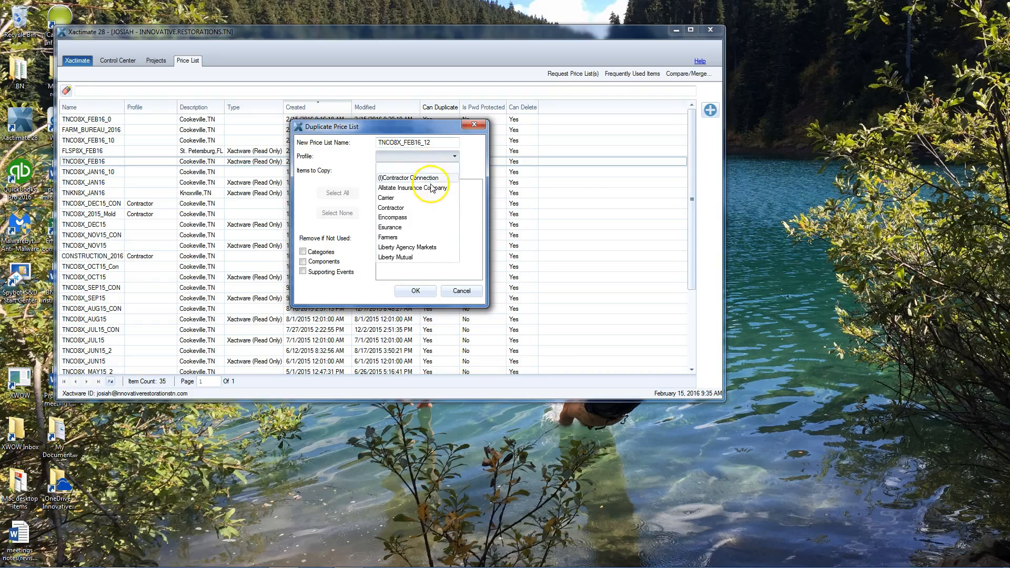
{"action": "left_click", "coordinate": [430, 259]}
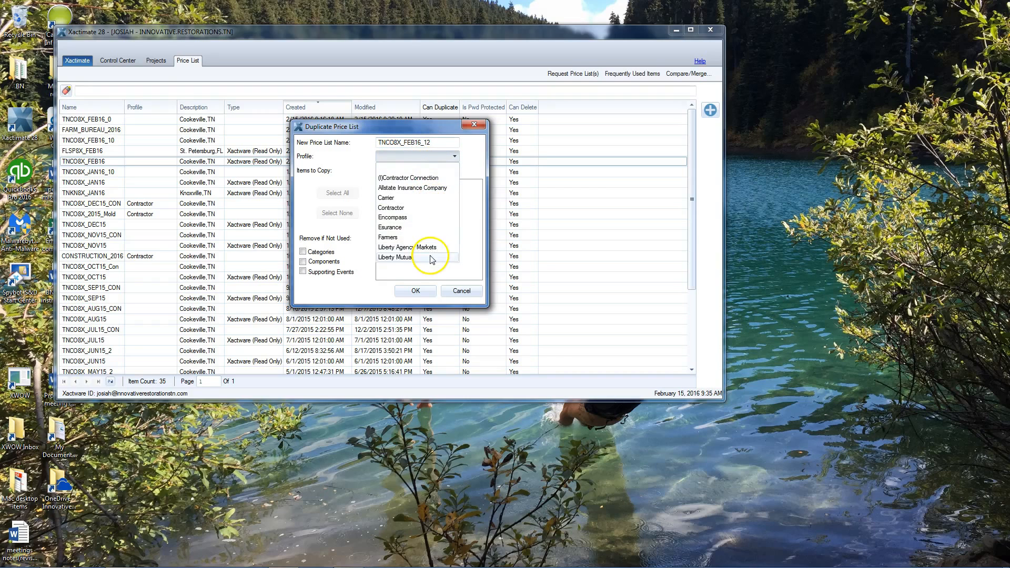
{"action": "left_click", "coordinate": [428, 171]}
{"action": "left_click", "coordinate": [442, 157]}
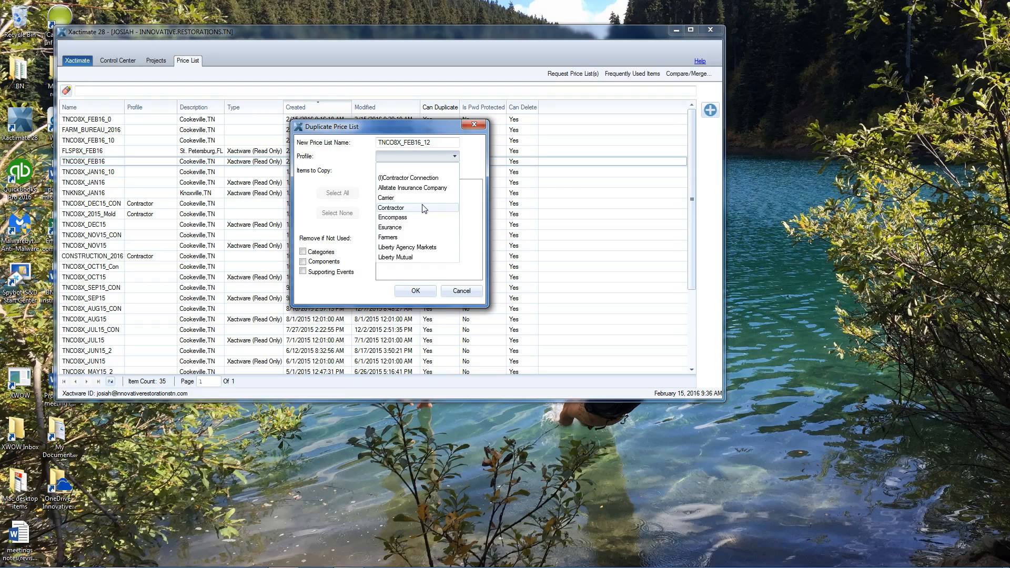
{"action": "left_click", "coordinate": [419, 155]}
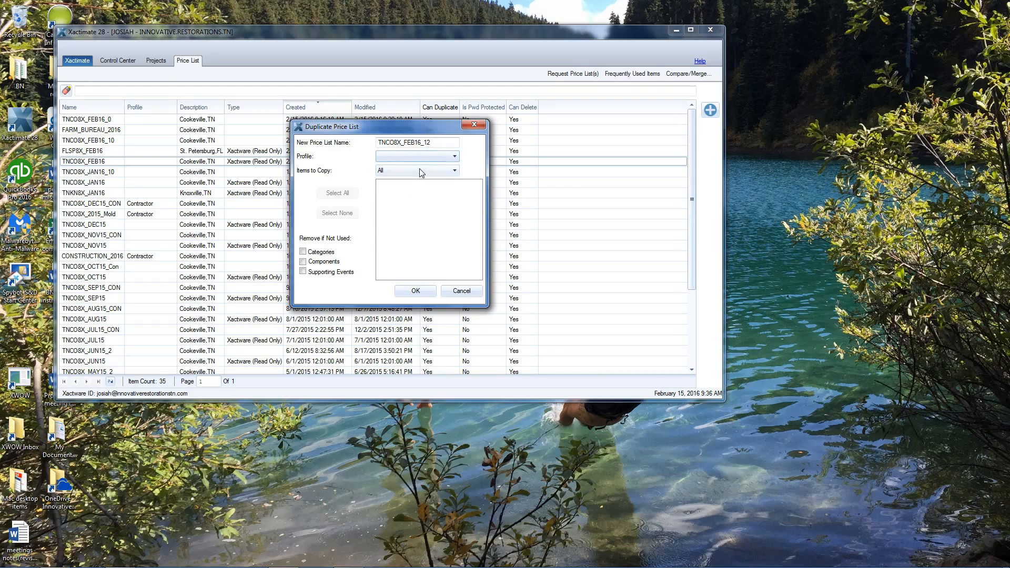
{"action": "left_click", "coordinate": [396, 172]}
{"action": "left_click", "coordinate": [397, 171]}
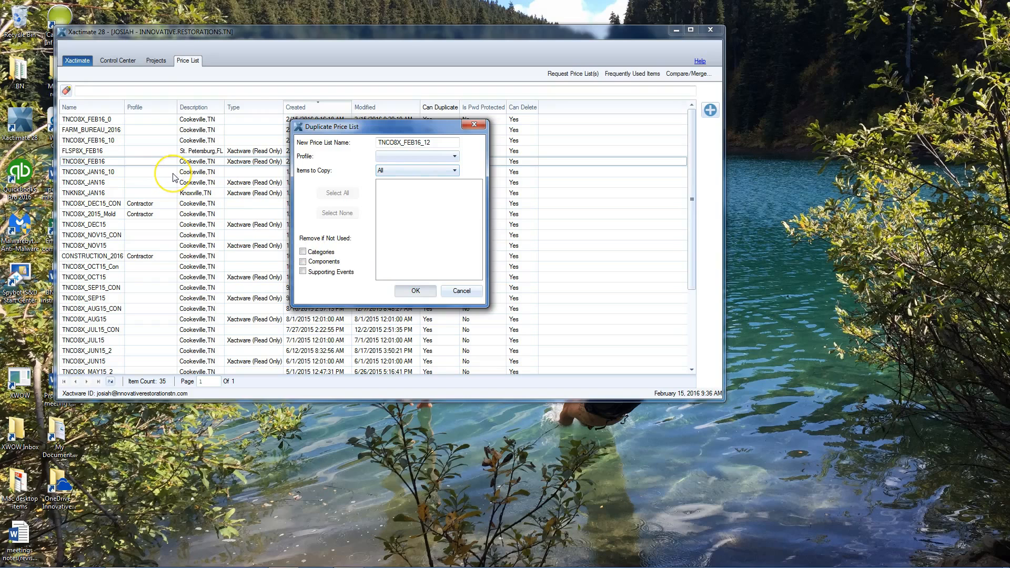
{"action": "key", "text": "Return"}
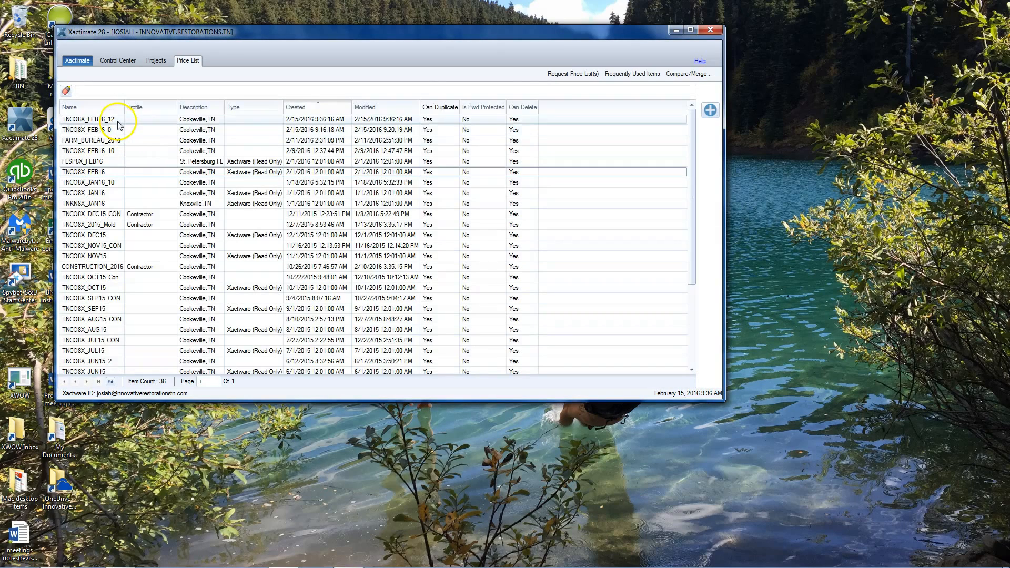
Factor the unit prices of all items in the TNCO8X_FEB16_12 price list with an increase of 12, leaving the other global changes at Do Not Change.
{"action": "left_click", "coordinate": [118, 121]}
{"action": "right_click", "coordinate": [117, 121]}
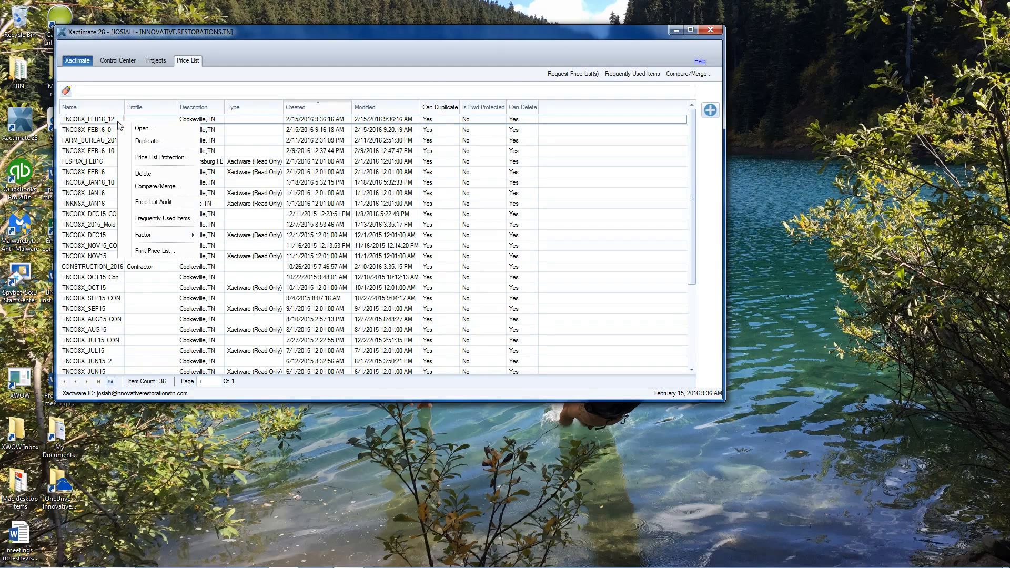
{"action": "mouse_move", "coordinate": [164, 234]}
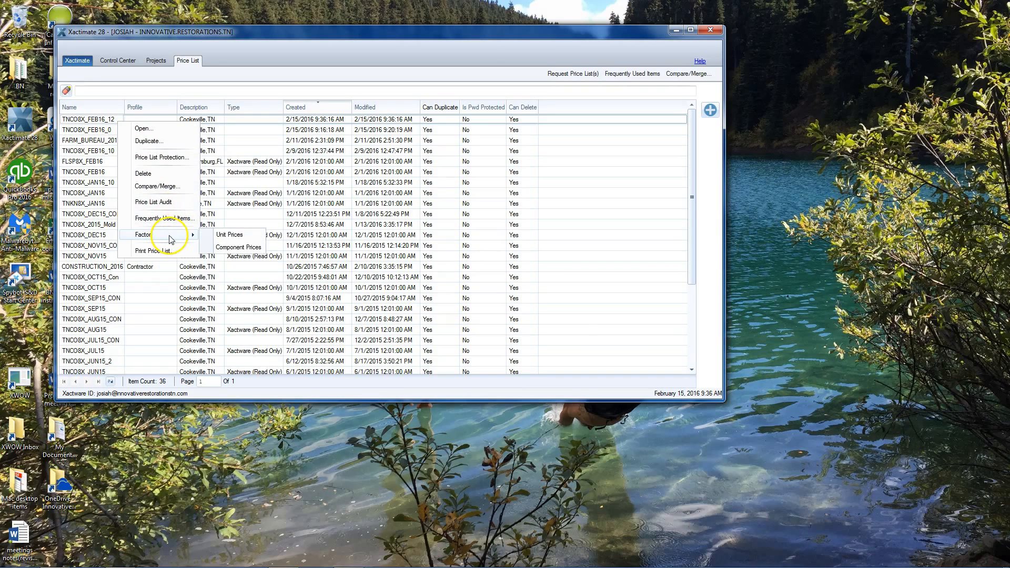
{"action": "left_click", "coordinate": [232, 237]}
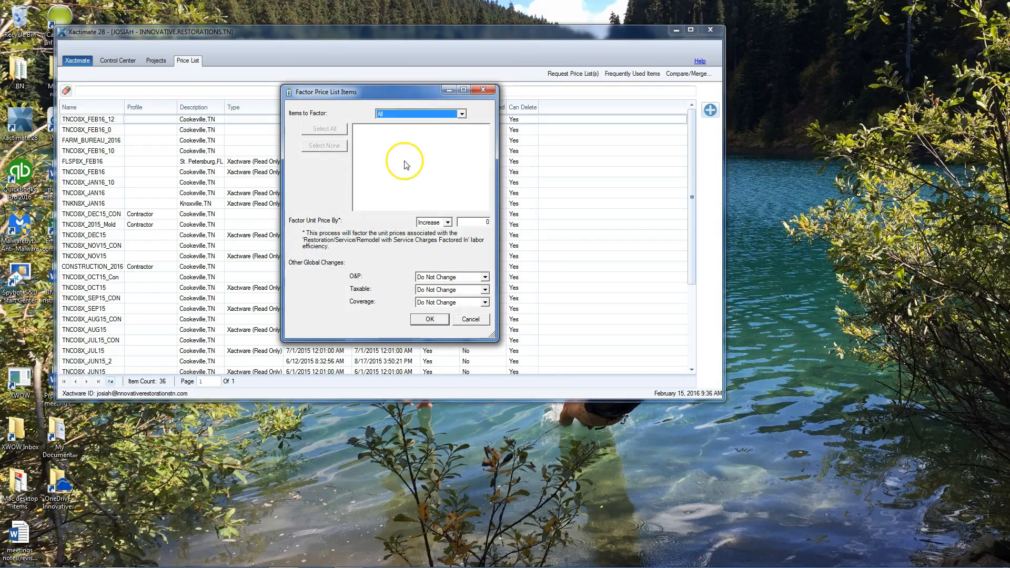
{"action": "left_click", "coordinate": [465, 222]}
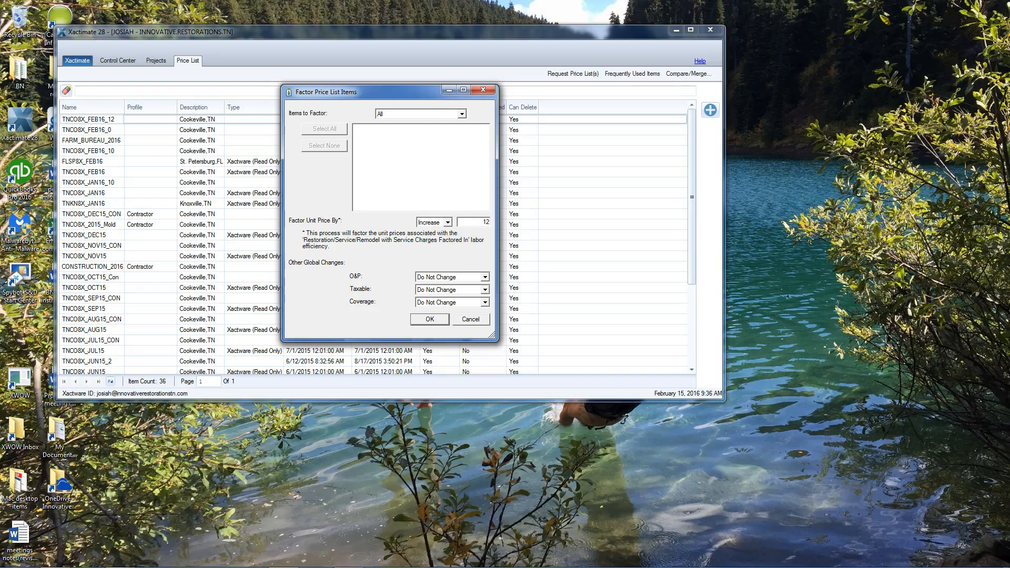
{"action": "type", "text": "12"}
{"action": "left_click", "coordinate": [448, 222]}
{"action": "left_click", "coordinate": [448, 222]}
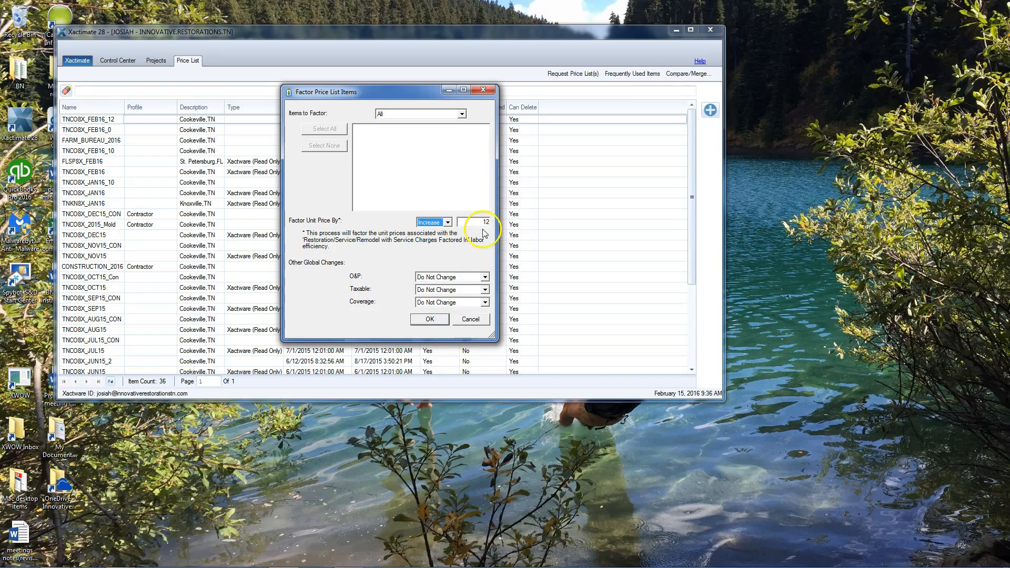
{"action": "left_click", "coordinate": [427, 319]}
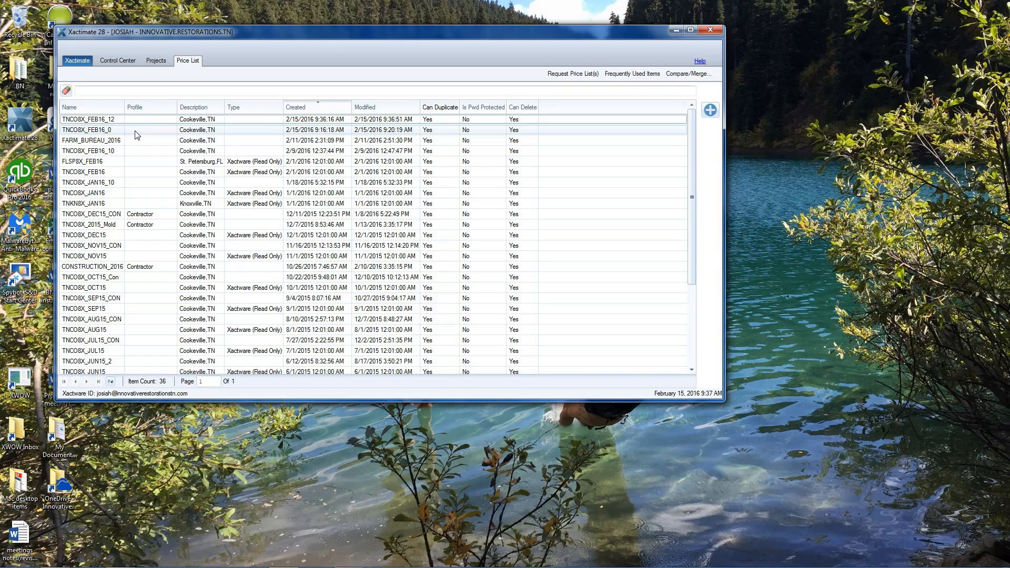
{"action": "left_click", "coordinate": [132, 122]}
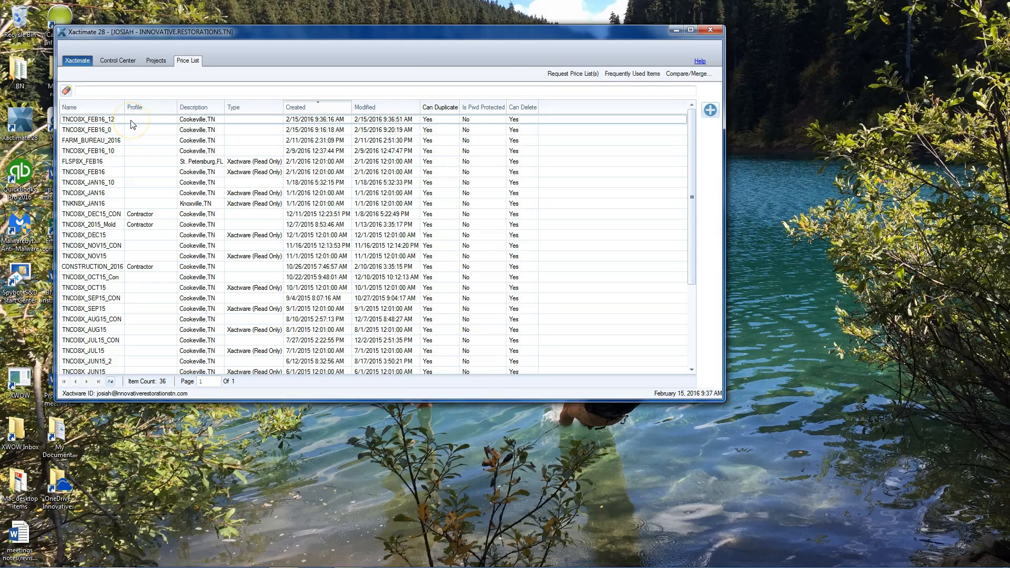